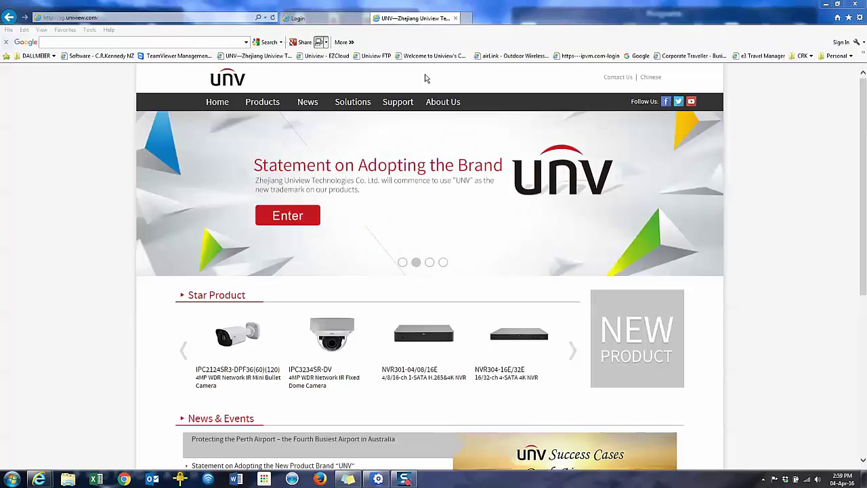
# Switch to EZTools, open the web interface of the NVR202-08EP at 192.168.22.200, and log in with the username admin.
pyautogui.click(378, 479)
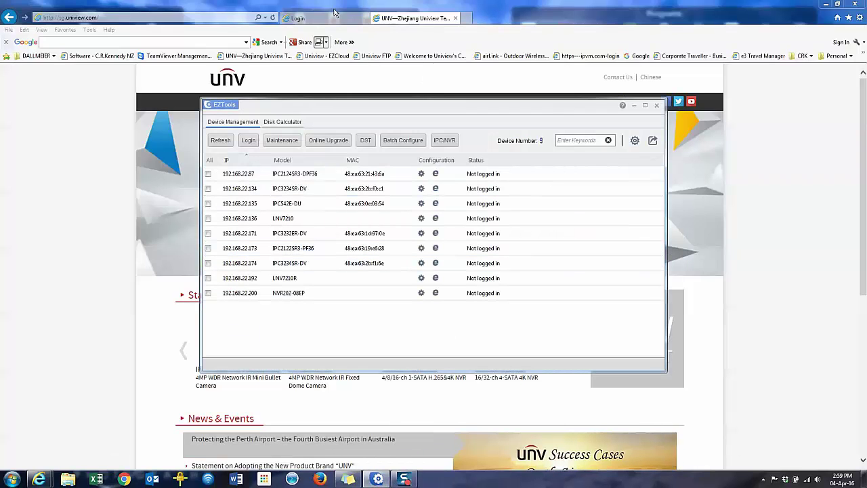
pyautogui.click(85, 198)
pyautogui.moveTo(402, 107)
pyautogui.click(386, 162)
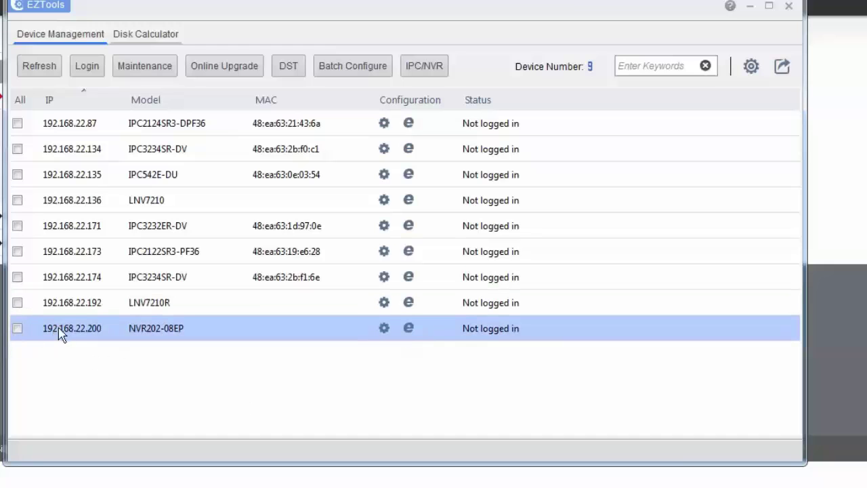
pyautogui.click(241, 334)
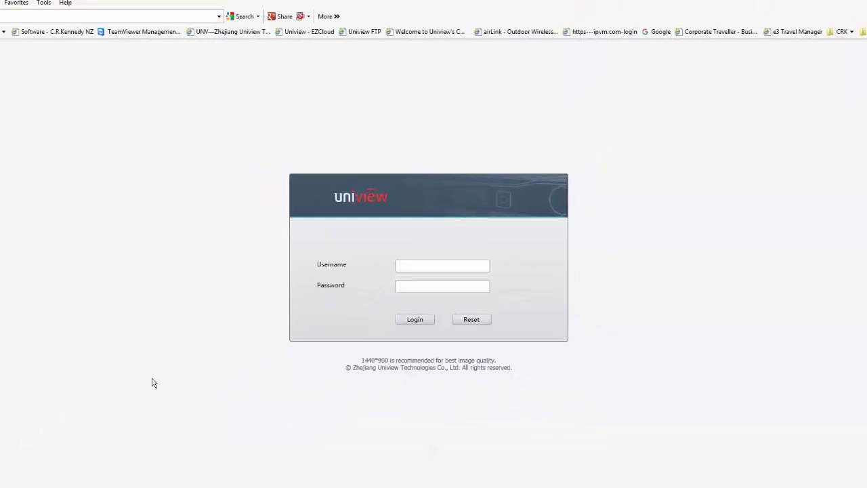
pyautogui.write('admin')
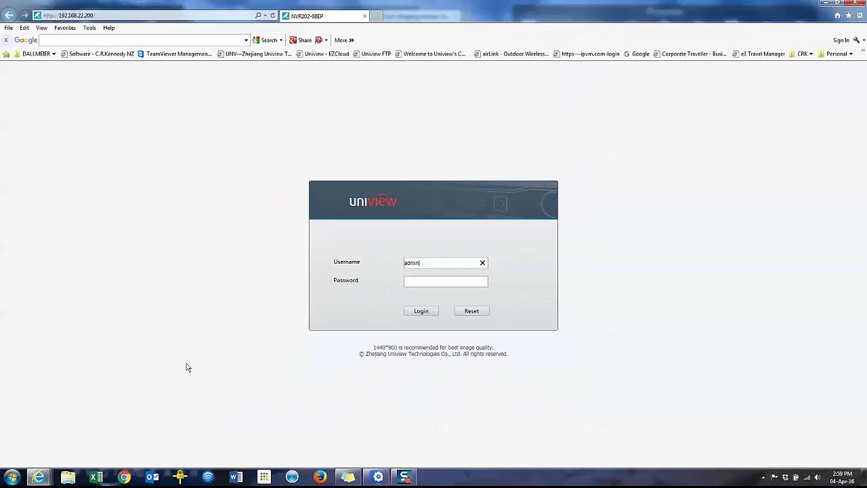
pyautogui.press('Return')
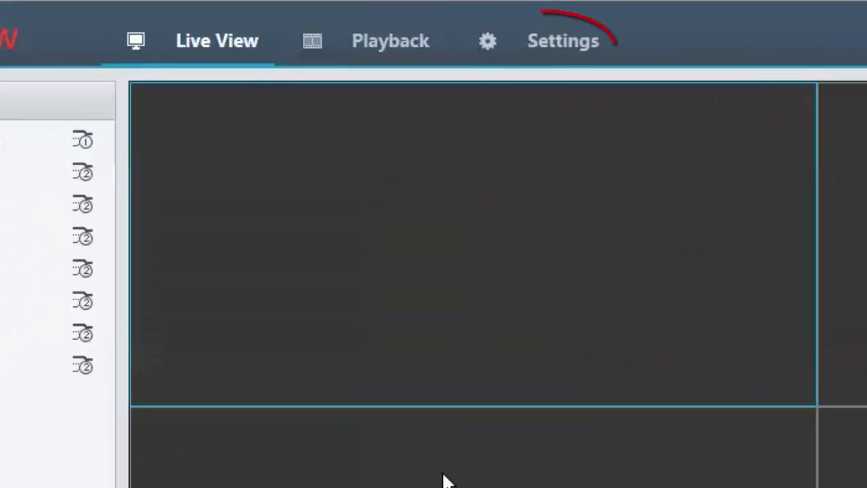
# In the recorder's camera settings, set camera D1's recording schedule to Motion for all hours of every day and save it.
pyautogui.click(569, 53)
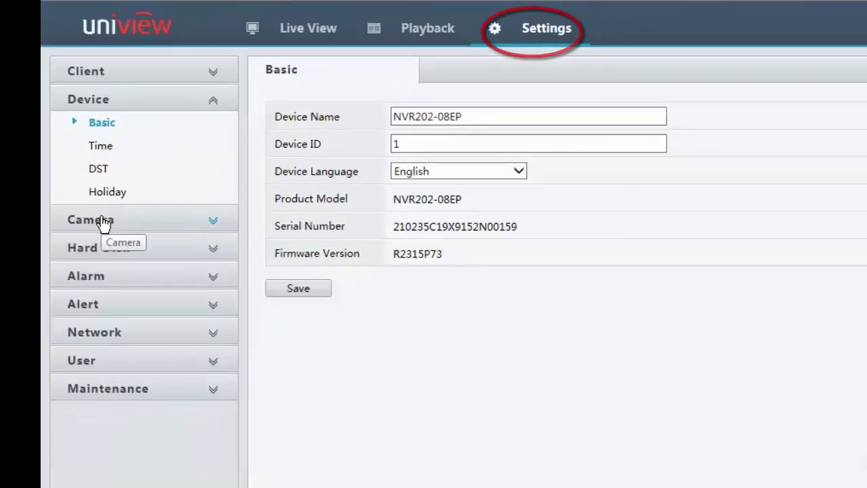
pyautogui.click(104, 225)
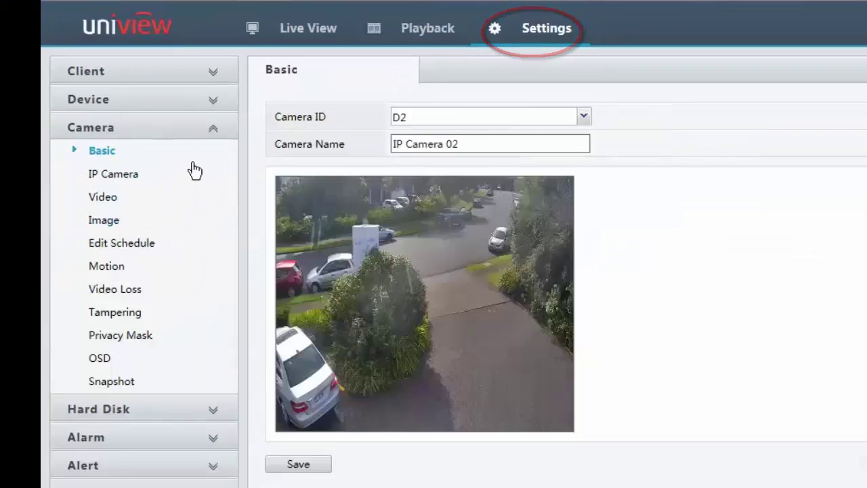
pyautogui.click(142, 250)
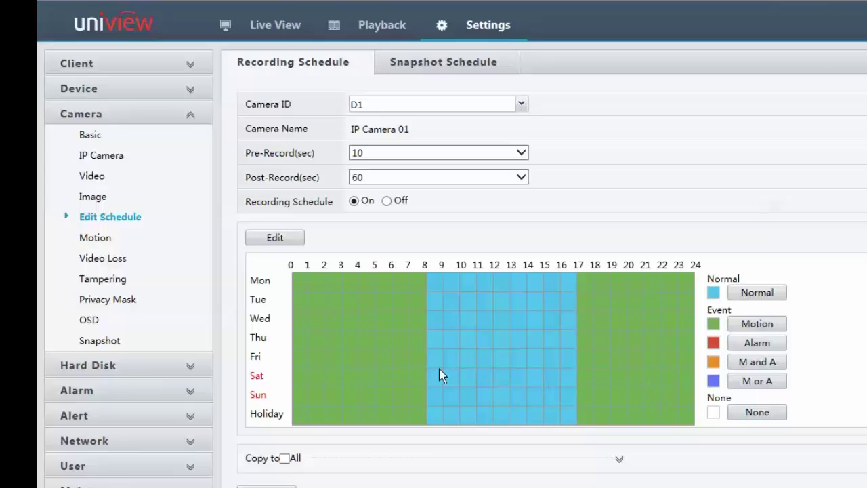
pyautogui.click(757, 325)
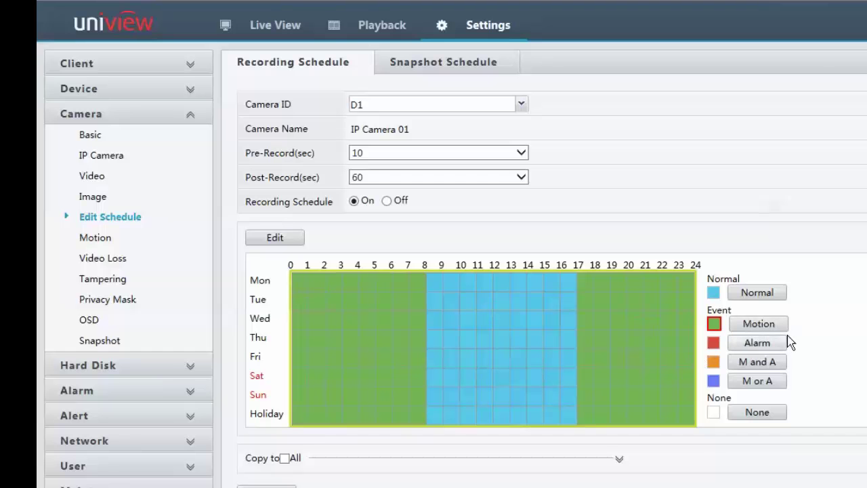
pyautogui.moveTo(303, 278); pyautogui.dragTo(693, 434)
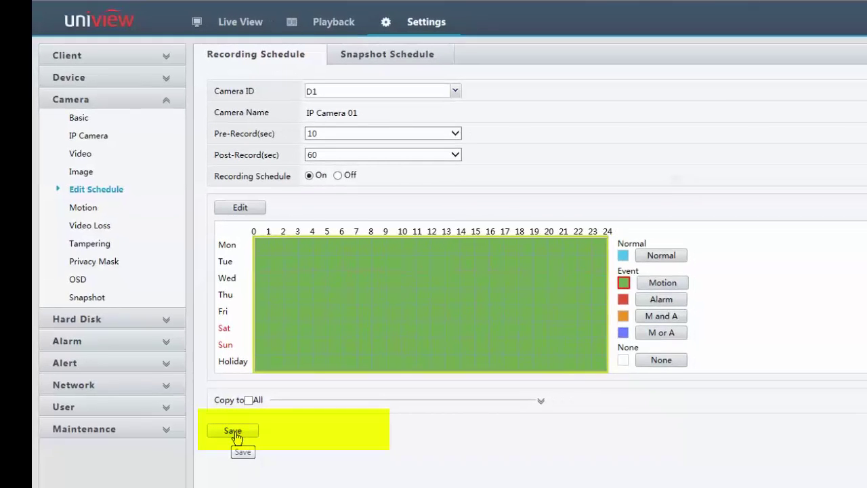
pyautogui.click(233, 431)
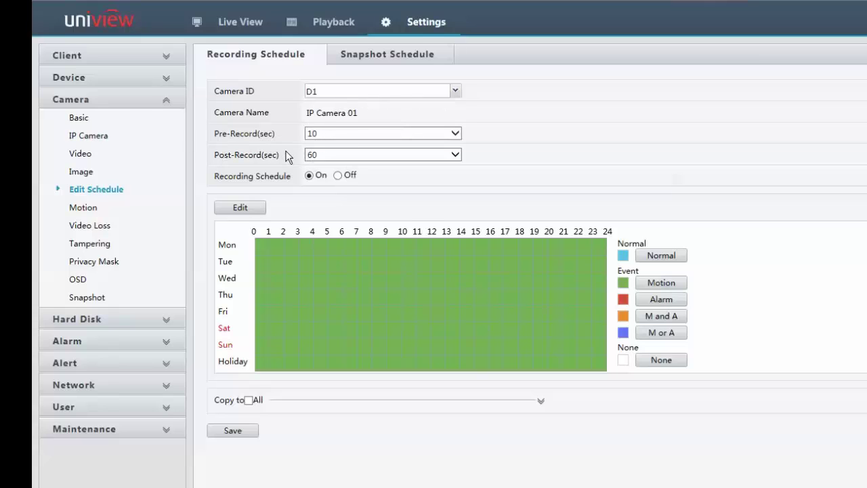
# Set camera D1's pre-record time to 20 seconds and save the schedule.
pyautogui.click(436, 136)
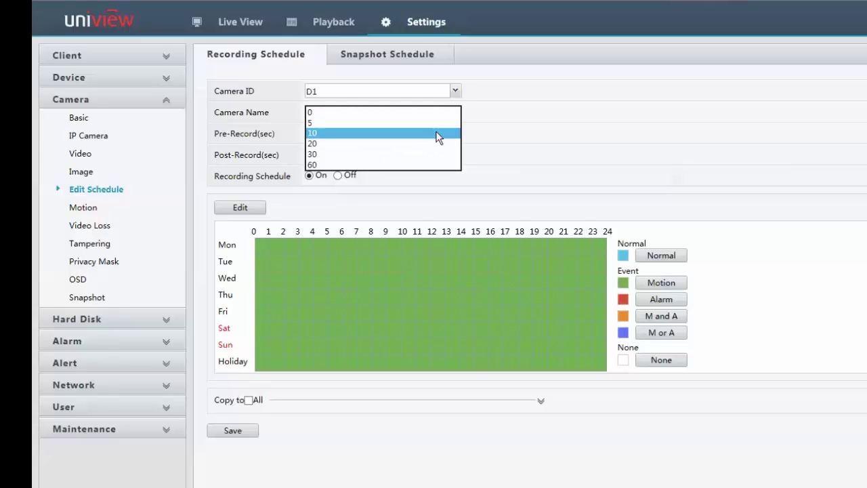
pyautogui.click(434, 143)
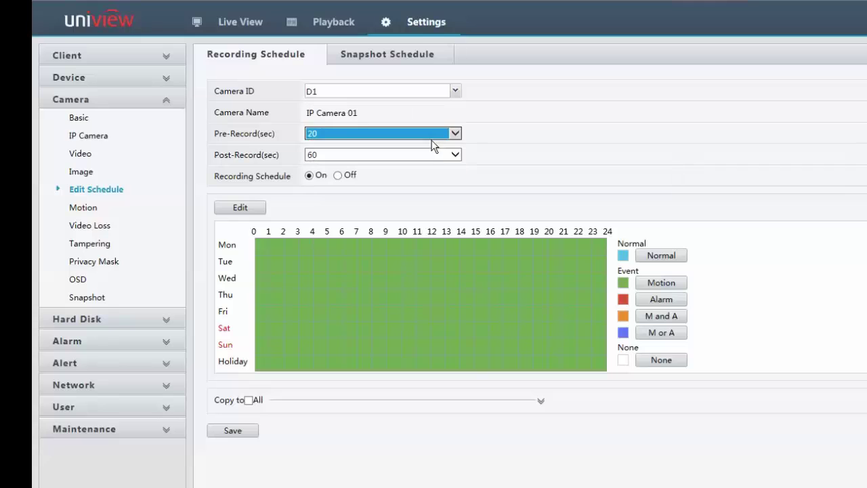
pyautogui.click(232, 431)
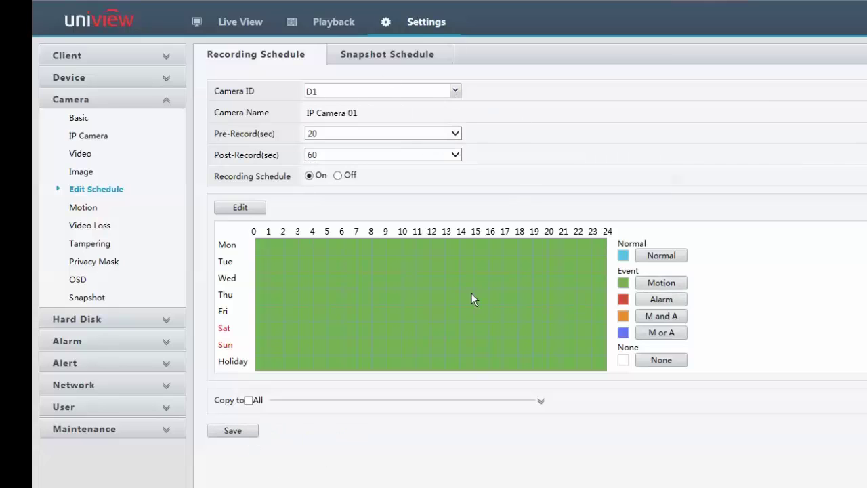
# Check camera D3's recording schedule for comparison and return to camera D1.
pyautogui.click(404, 94)
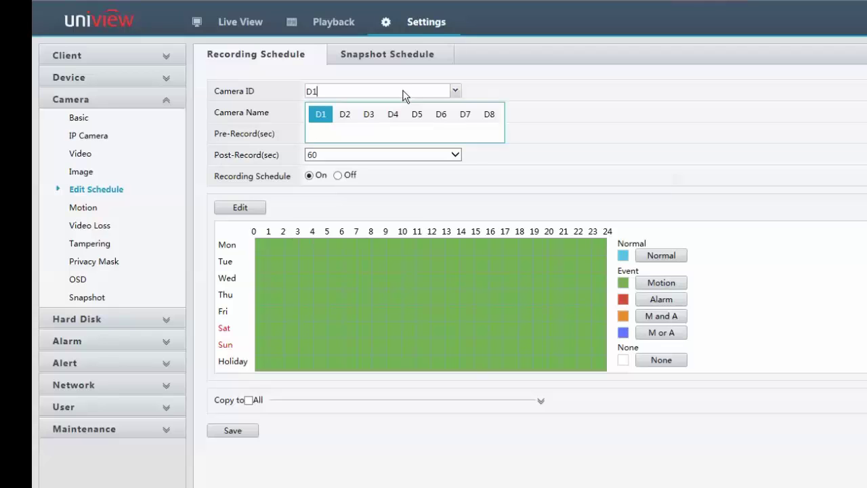
pyautogui.click(368, 115)
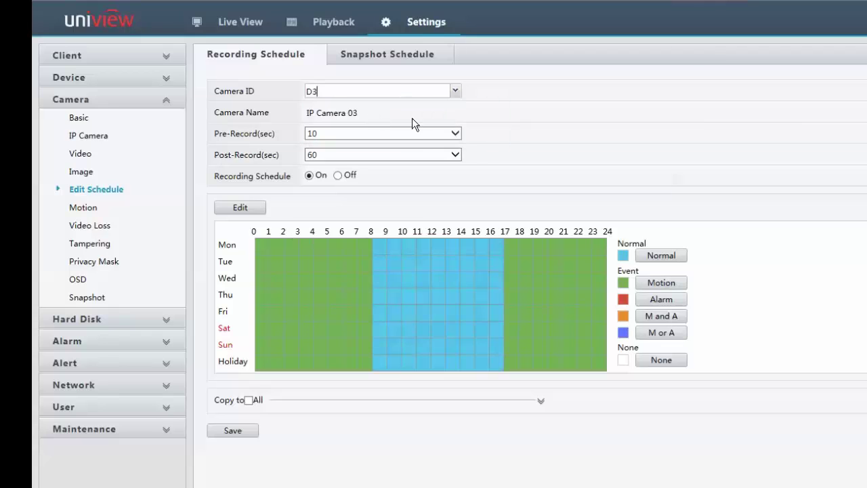
pyautogui.click(336, 92)
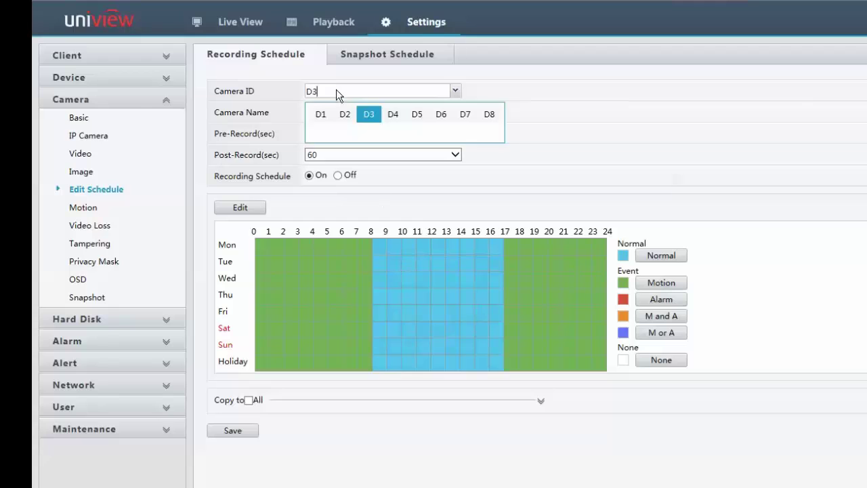
pyautogui.click(321, 116)
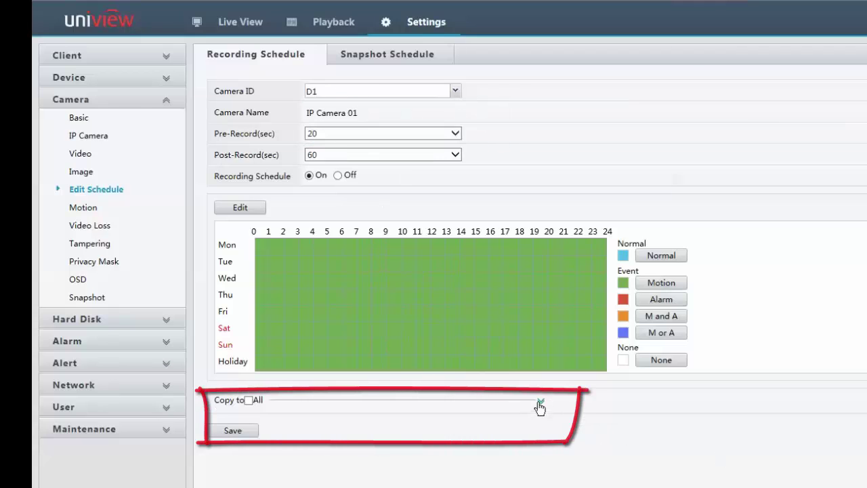
# Copy camera D1's recording schedule settings to all cameras, D1 to D8, and save.
pyautogui.click(540, 404)
pyautogui.click(248, 401)
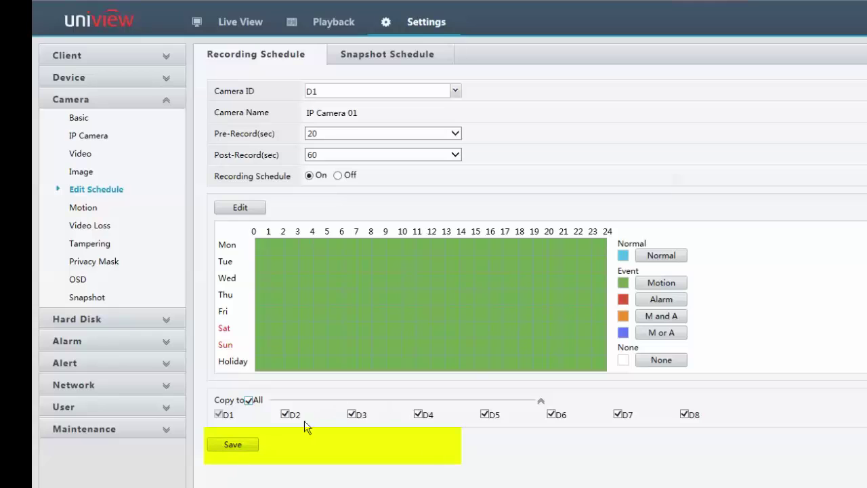
pyautogui.click(234, 445)
# Set camera D3's recording schedule to Normal from 8 to 17 on every day, including Holiday, and save it.
pyautogui.click(391, 91)
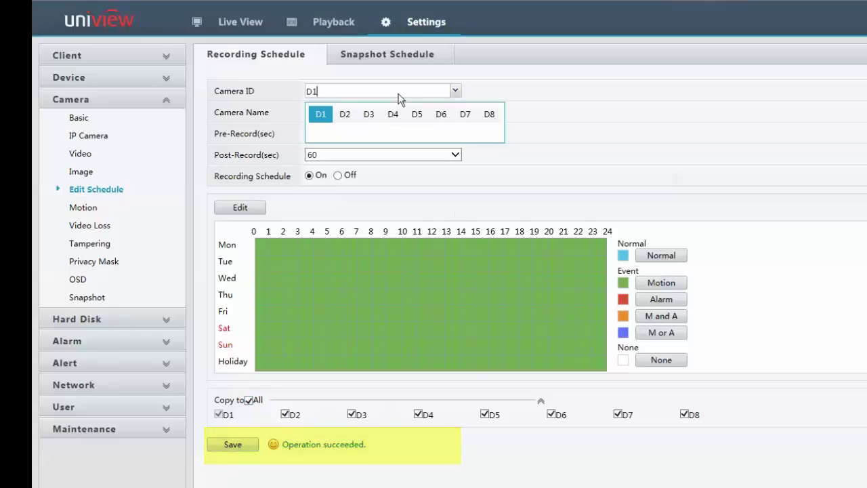
pyautogui.click(369, 115)
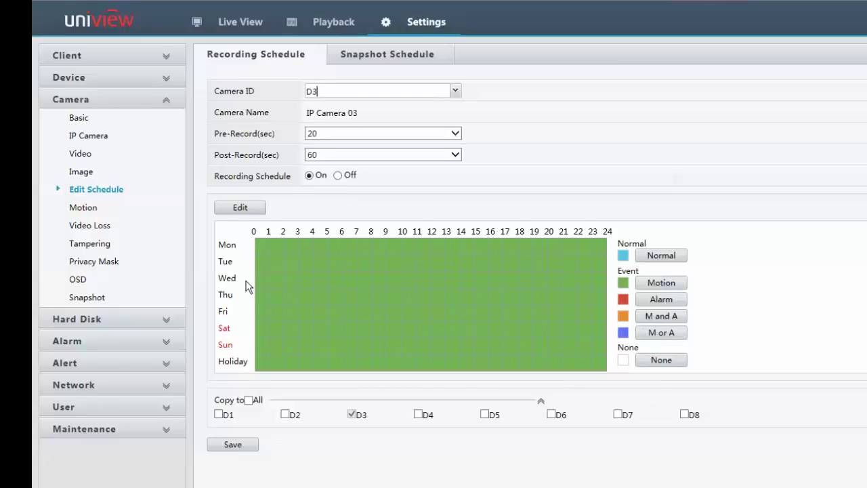
pyautogui.click(506, 296)
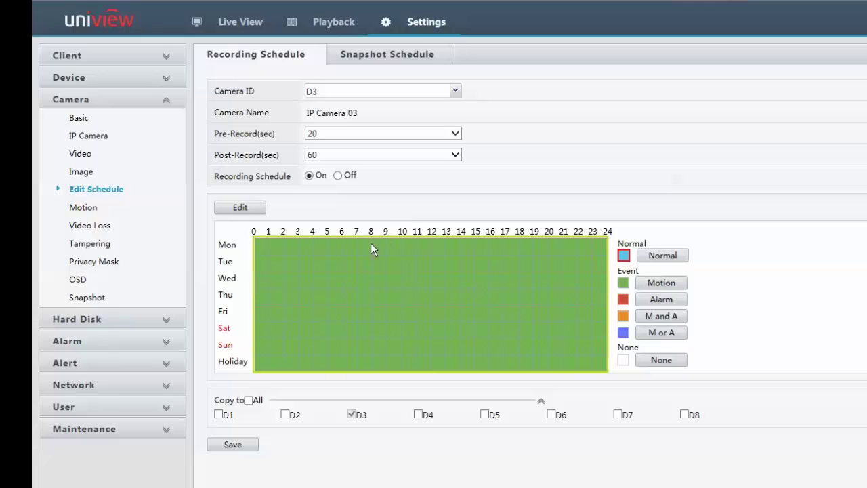
pyautogui.moveTo(372, 241)
pyautogui.mouseDown()
pyautogui.moveTo(399, 302)
pyautogui.moveTo(501, 376)
pyautogui.mouseUp()
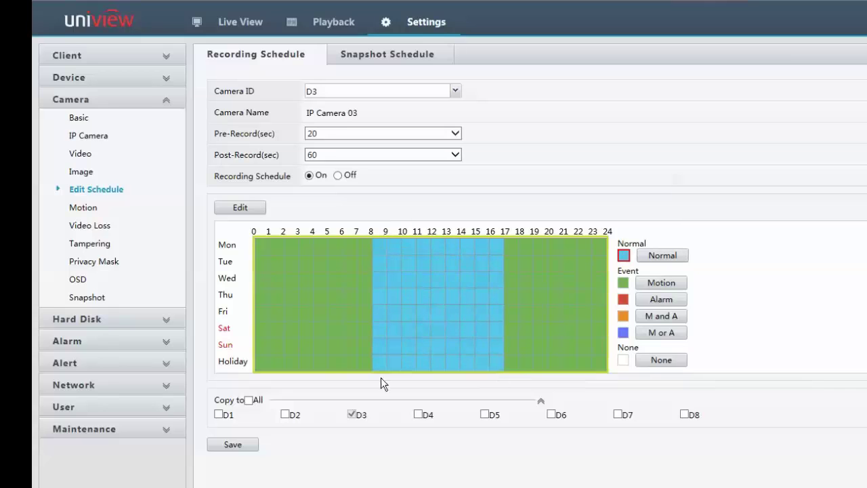
pyautogui.click(243, 445)
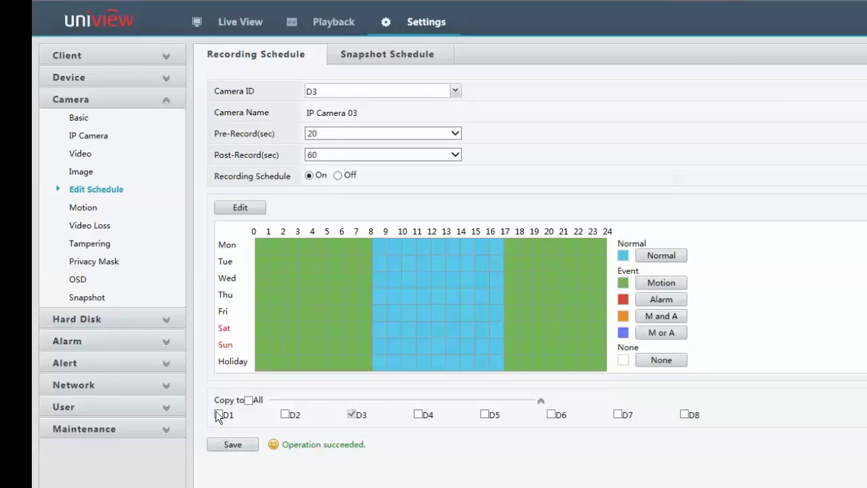
# Copy camera D3's recording schedule to all cameras, save, and check the schedule of camera D1.
pyautogui.click(248, 400)
pyautogui.click(232, 446)
pyautogui.click(359, 93)
pyautogui.click(321, 116)
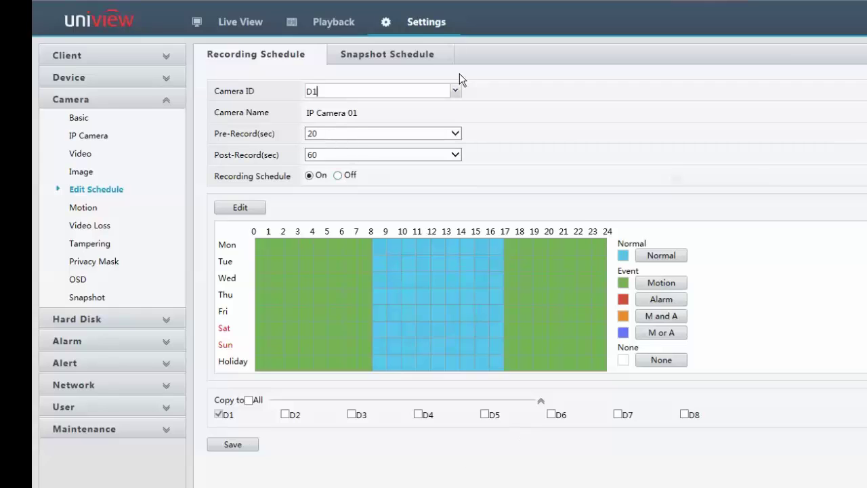
# Clear the whole motion detection area of camera D6 in the motion settings and save.
pyautogui.click(84, 209)
pyautogui.click(408, 93)
pyautogui.click(417, 120)
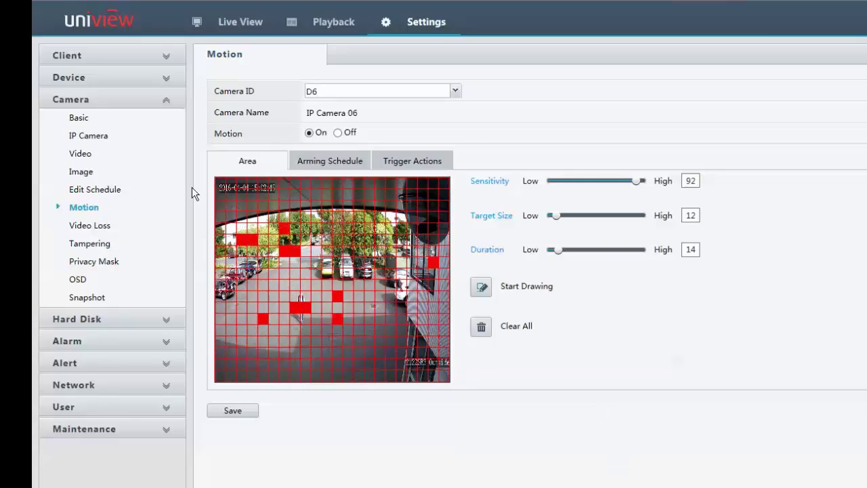
pyautogui.click(482, 329)
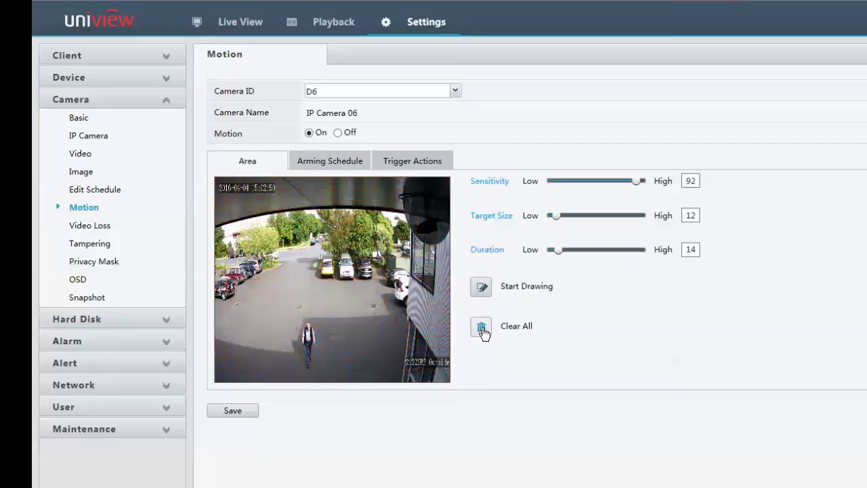
pyautogui.click(228, 412)
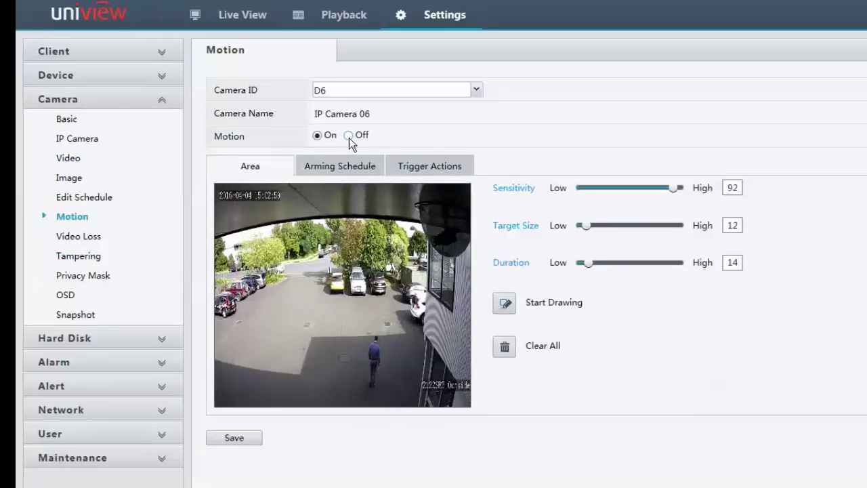
# Switch motion detection for camera D6 to Off, set it back to On, and save.
pyautogui.click(348, 135)
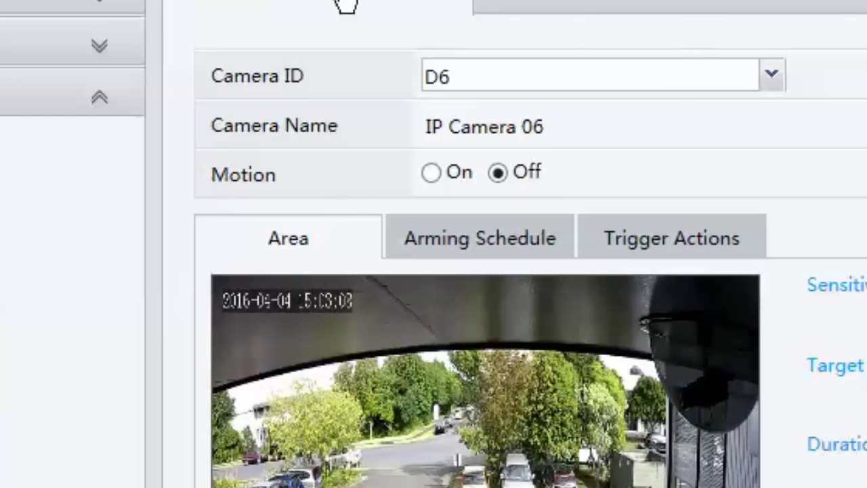
pyautogui.click(435, 178)
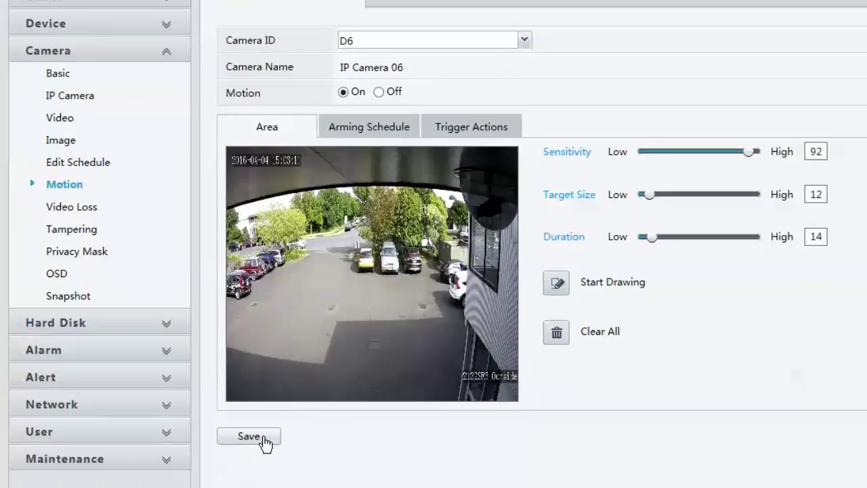
pyautogui.click(248, 437)
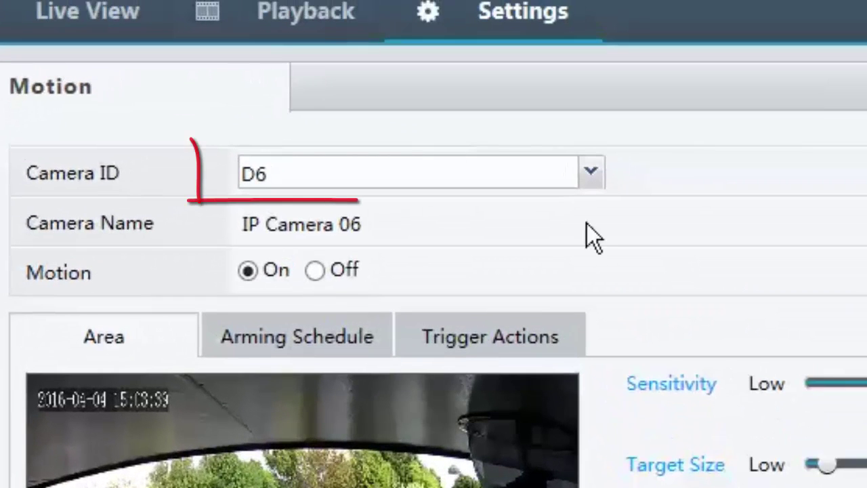
# Draw a motion detection area covering the entire picture of camera D6 and save it.
pyautogui.click(563, 179)
pyautogui.click(563, 179)
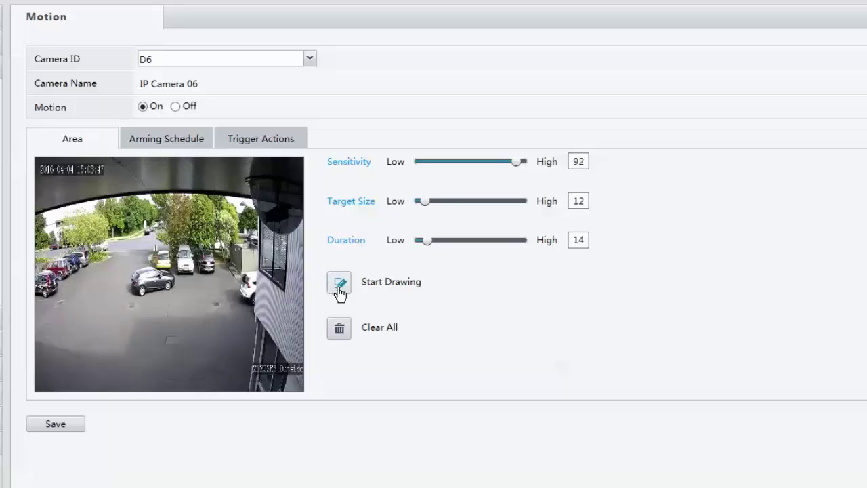
pyautogui.click(340, 283)
pyautogui.moveTo(35, 156)
pyautogui.mouseDown()
pyautogui.moveTo(147, 307)
pyautogui.moveTo(300, 345)
pyautogui.moveTo(305, 158)
pyautogui.mouseUp()
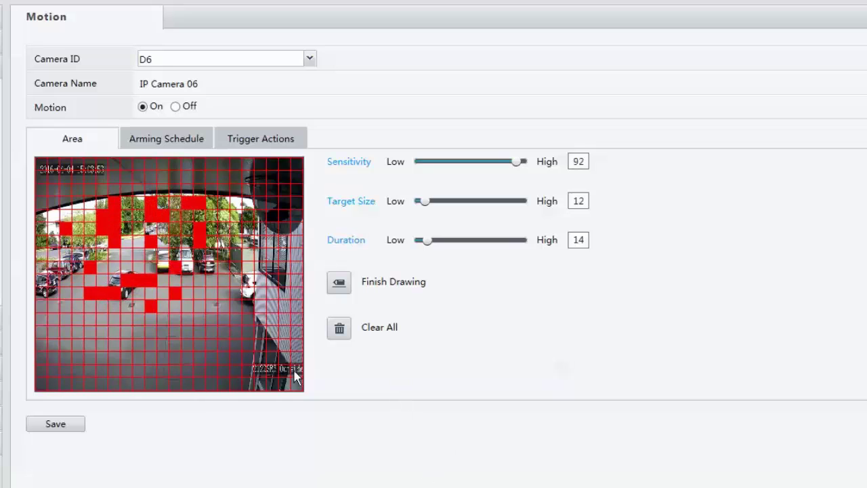
pyautogui.click(45, 427)
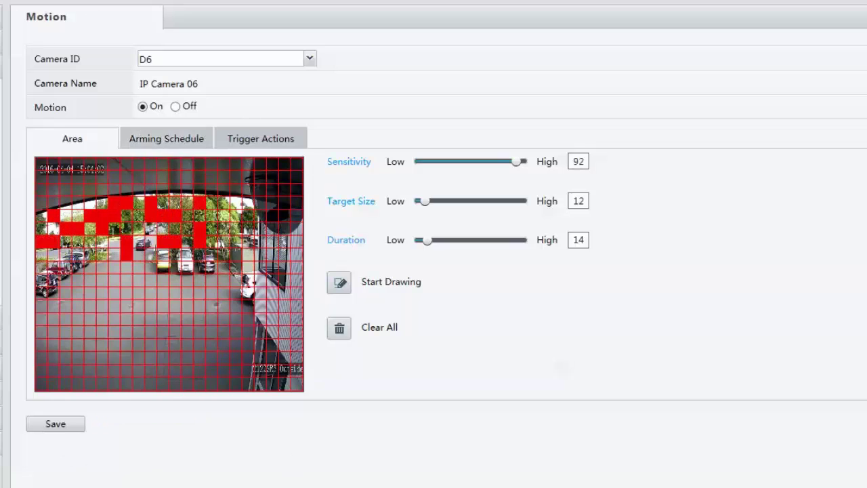
# Clear D6 from the Trigger Recording cameras in camera D6's motion trigger actions and save.
pyautogui.click(263, 140)
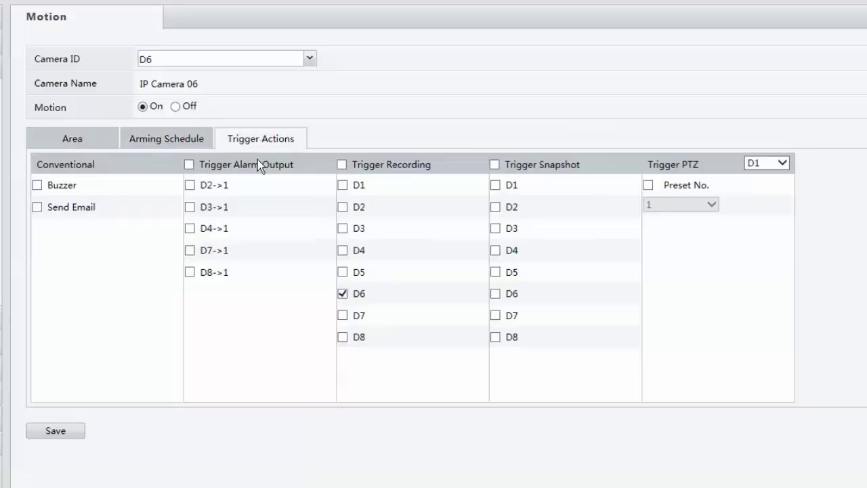
pyautogui.click(344, 296)
pyautogui.click(70, 436)
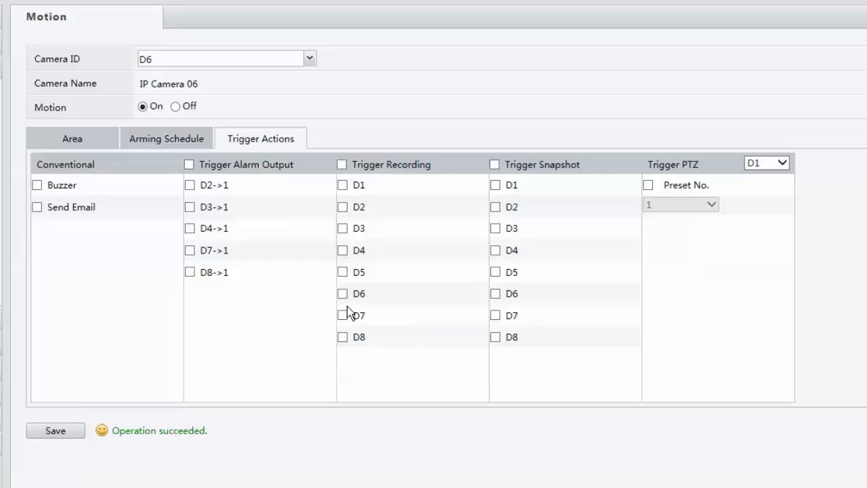
# Select all cameras for Trigger Recording, clear them all, choose only D6, and save.
pyautogui.click(343, 164)
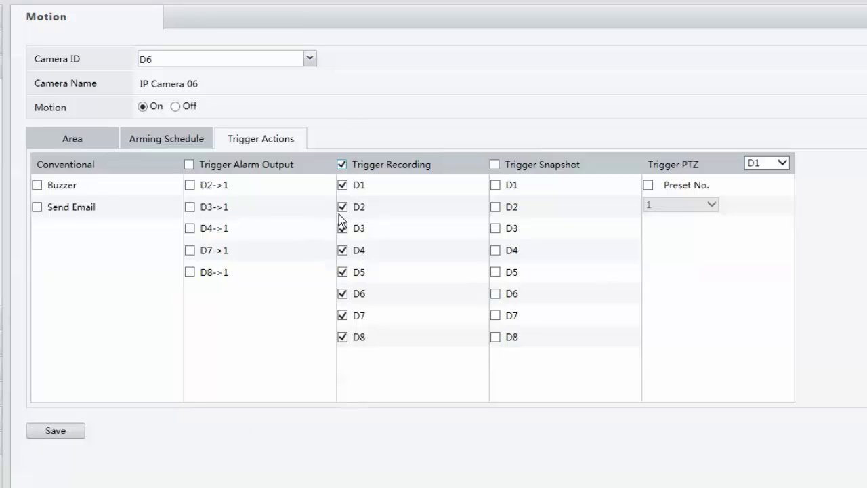
pyautogui.click(343, 165)
pyautogui.click(342, 294)
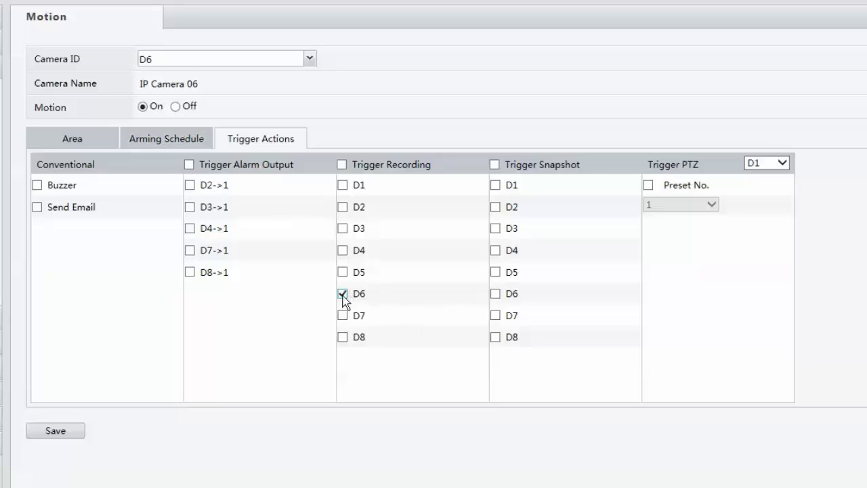
pyautogui.click(49, 433)
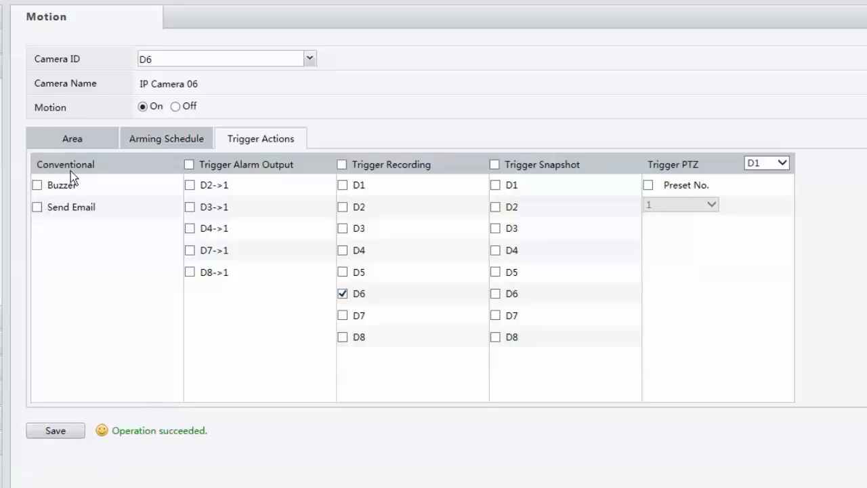
# Try the Buzzer trigger action for camera D6, turn it off again, and save.
pyautogui.click(37, 185)
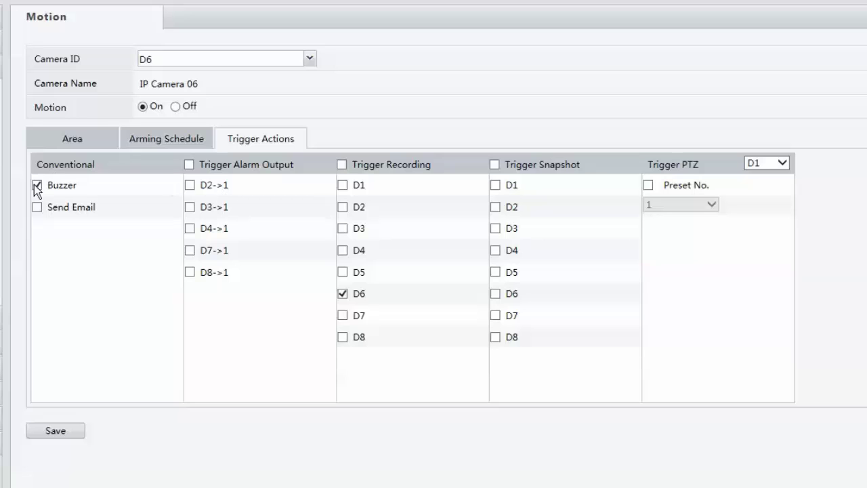
pyautogui.click(39, 437)
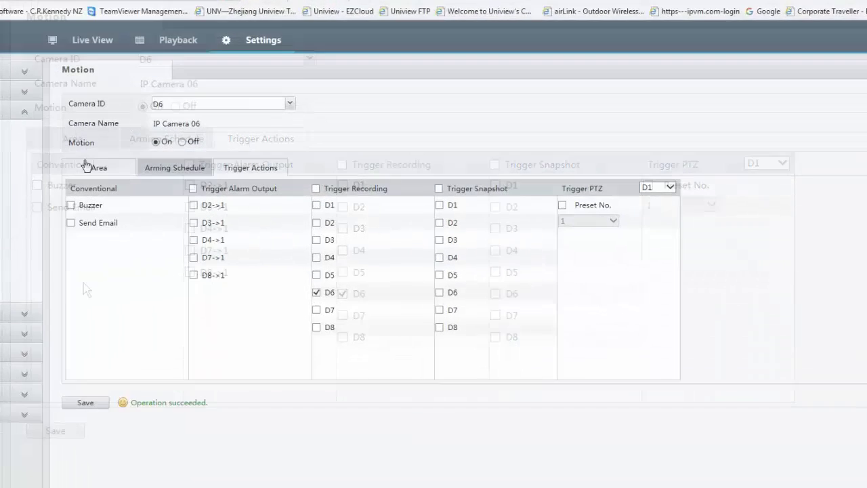
# Draw a motion detection area over camera D6's whole picture.
pyautogui.click(56, 140)
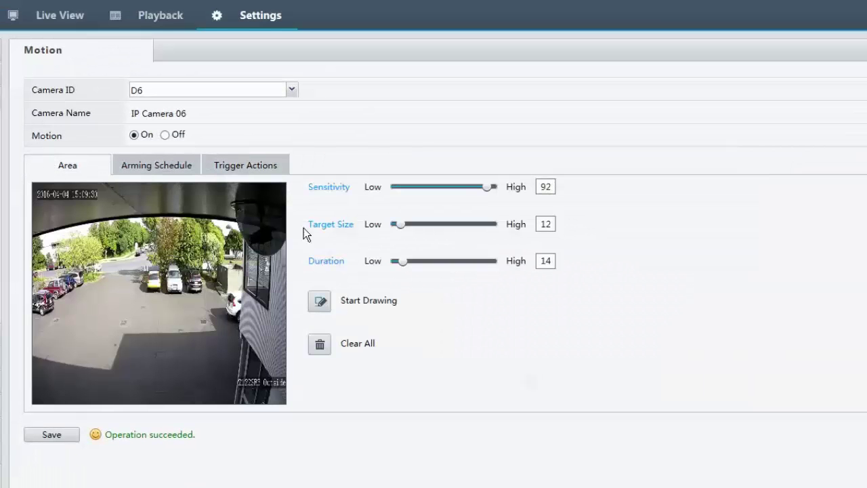
pyautogui.click(322, 306)
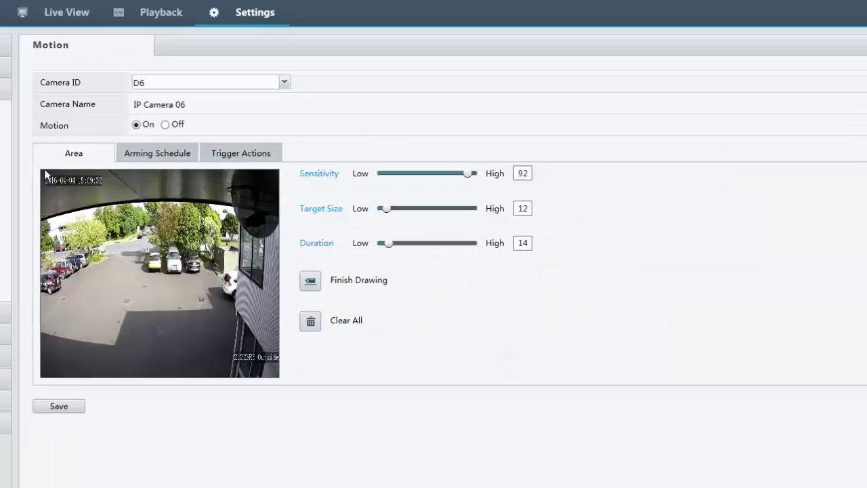
pyautogui.moveTo(42, 170)
pyautogui.mouseDown()
pyautogui.moveTo(74, 219)
pyautogui.moveTo(277, 376)
pyautogui.mouseUp()
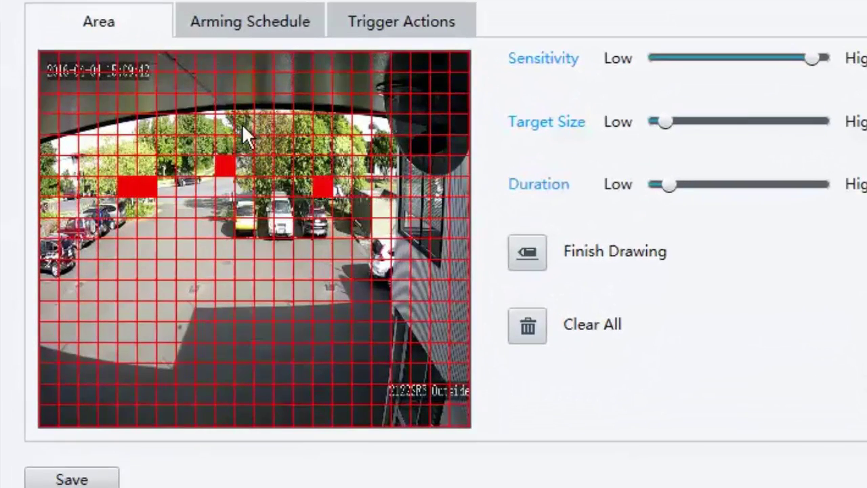
# Exclude the trees and street in the background from camera D6's detection area, save, and adjust the sensitivity.
pyautogui.moveTo(237, 114); pyautogui.dragTo(370, 198)
pyautogui.moveTo(139, 112); pyautogui.dragTo(252, 176)
pyautogui.moveTo(53, 148); pyautogui.dragTo(166, 198)
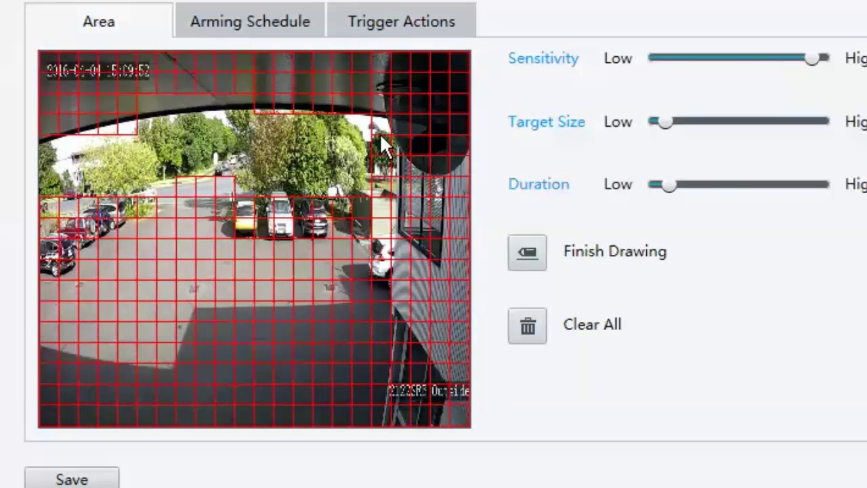
pyautogui.moveTo(371, 114); pyautogui.dragTo(380, 189)
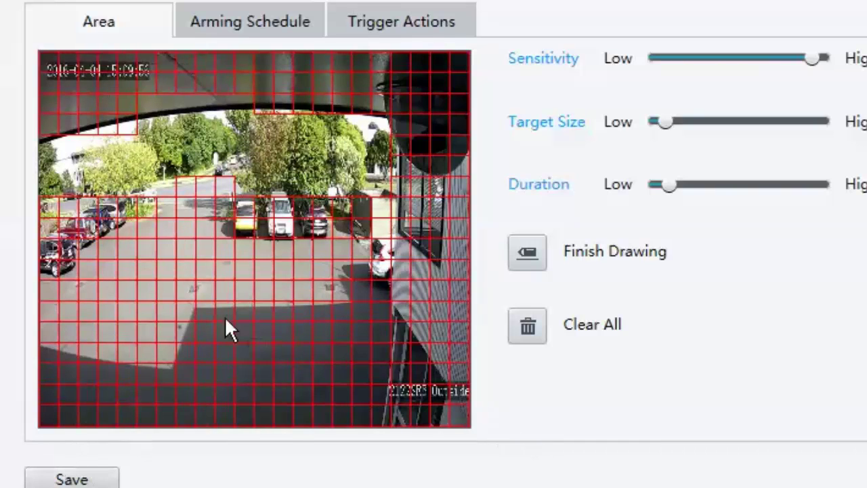
pyautogui.click(68, 479)
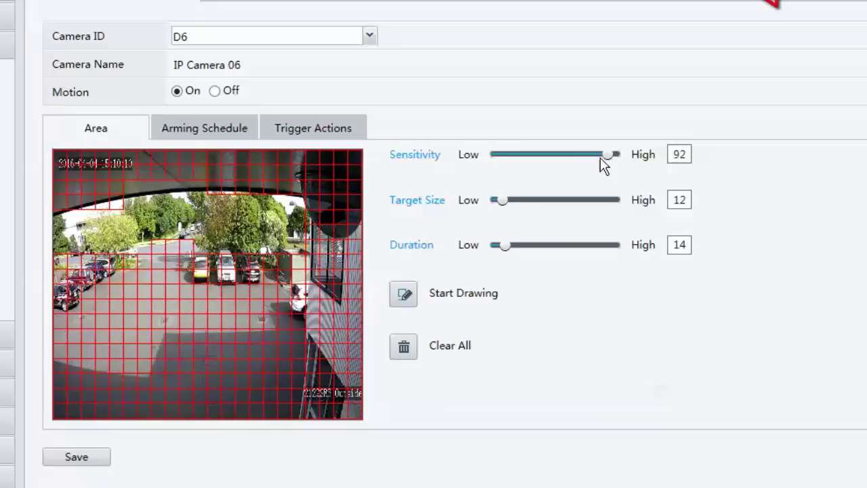
pyautogui.moveTo(605, 157); pyautogui.dragTo(597, 156)
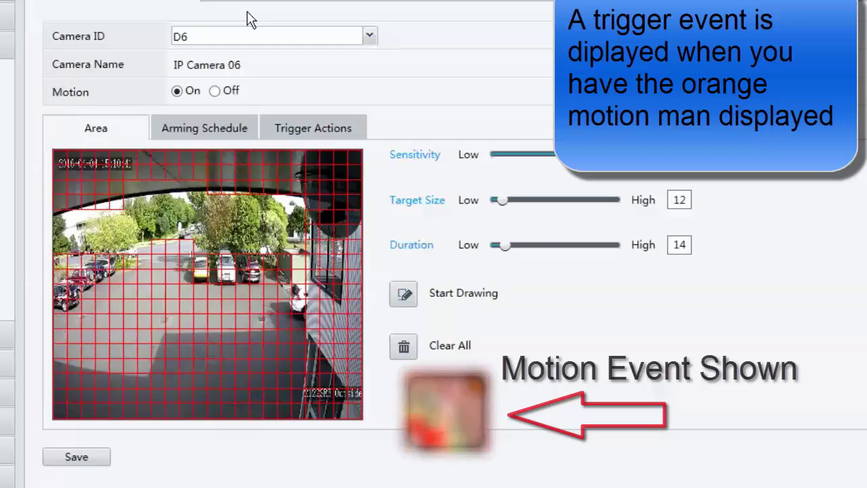
# Check the motion detection area and trigger actions of camera D8.
pyautogui.click(305, 40)
pyautogui.click(350, 67)
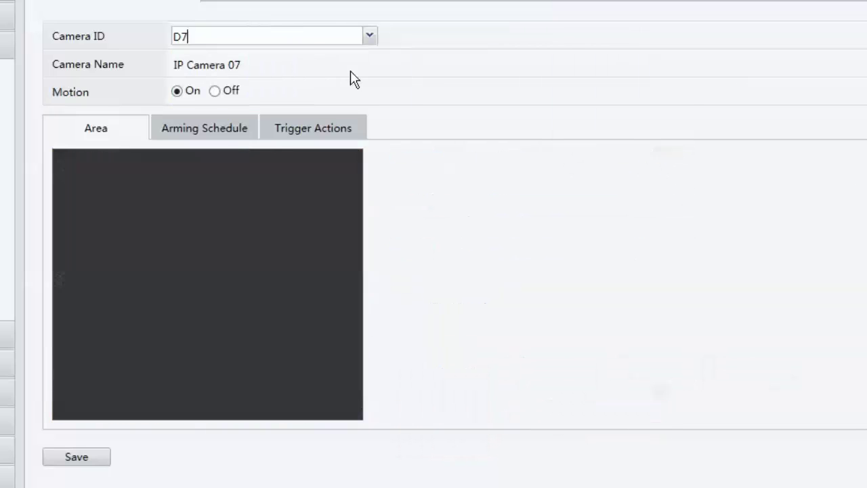
pyautogui.scroll(-1, 316, 33)
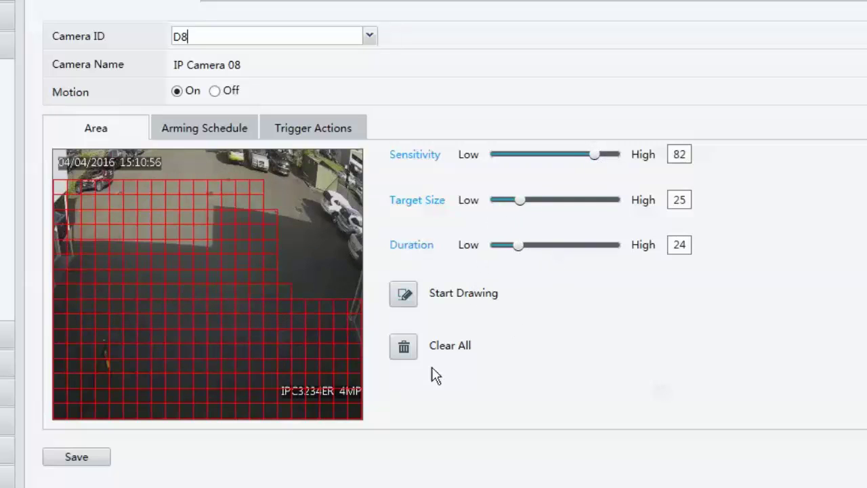
pyautogui.click(301, 132)
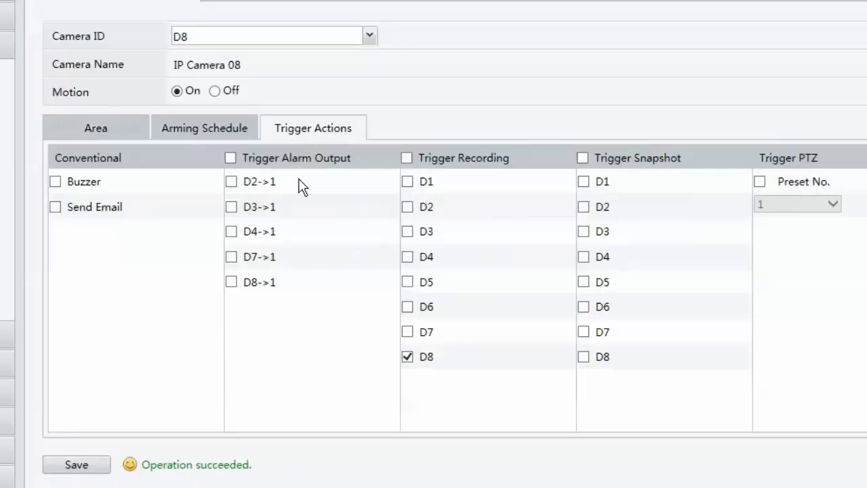
# Set camera D5's motion to trigger recording on D5 and save.
pyautogui.click(356, 37)
pyautogui.click(286, 65)
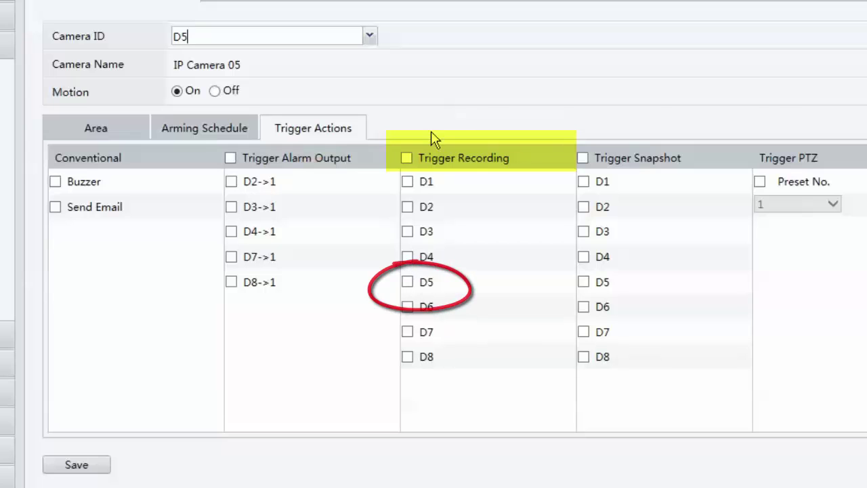
pyautogui.click(407, 285)
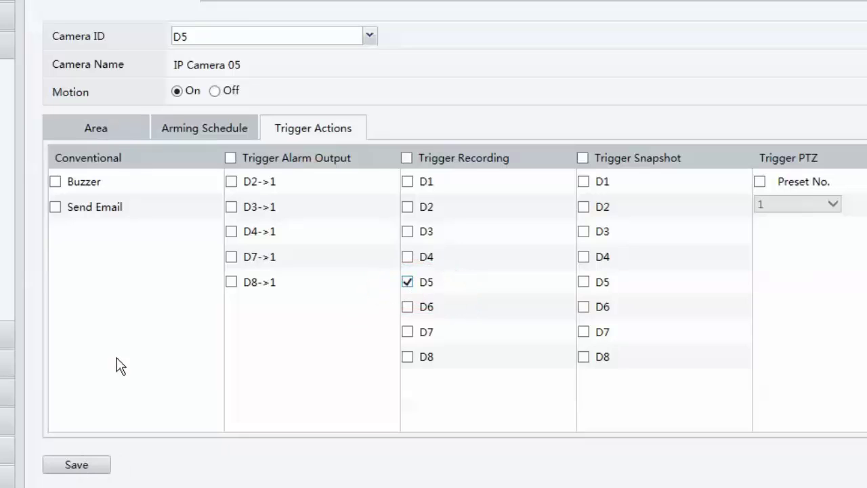
pyautogui.click(81, 466)
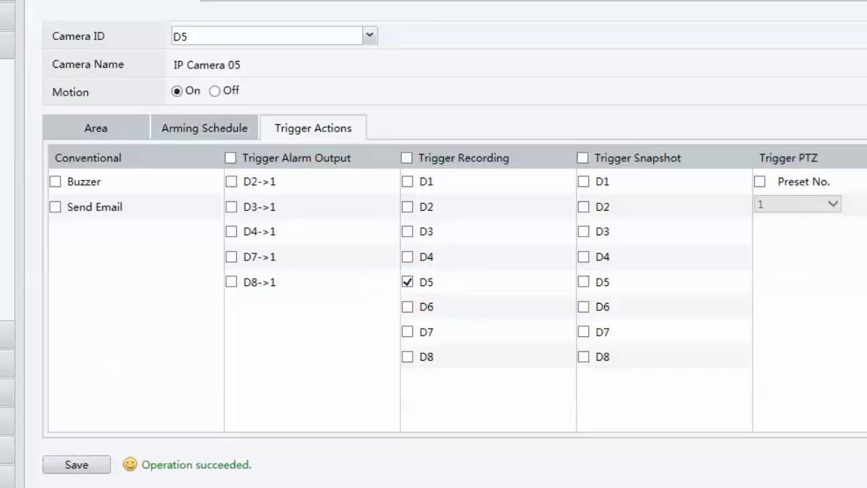
# Draw a motion detection area covering the entire picture of camera D5 and save it.
pyautogui.click(94, 132)
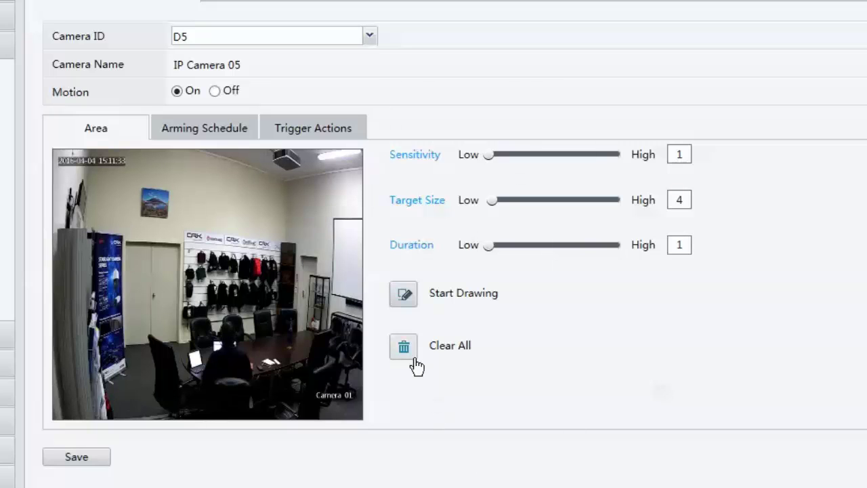
pyautogui.click(403, 293)
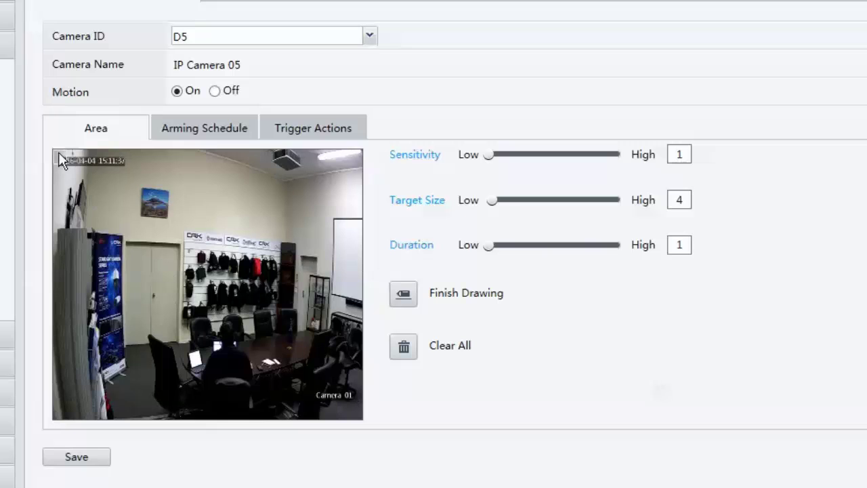
pyautogui.moveTo(59, 154); pyautogui.dragTo(364, 430)
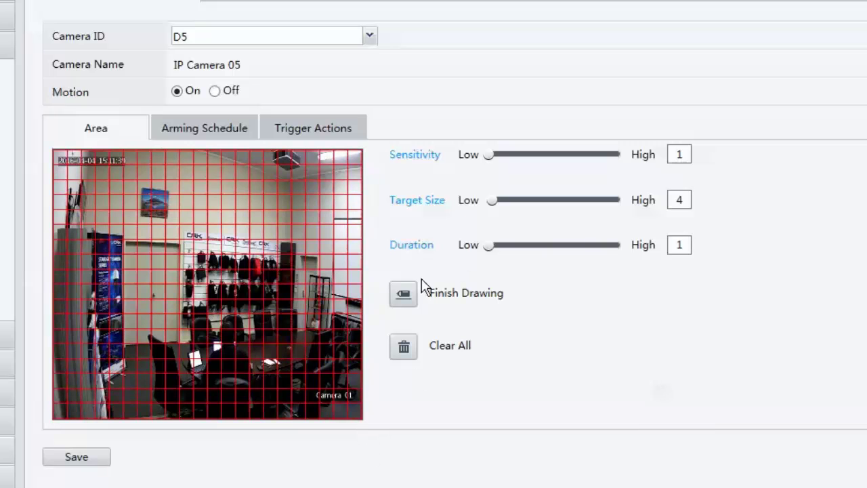
pyautogui.click(87, 457)
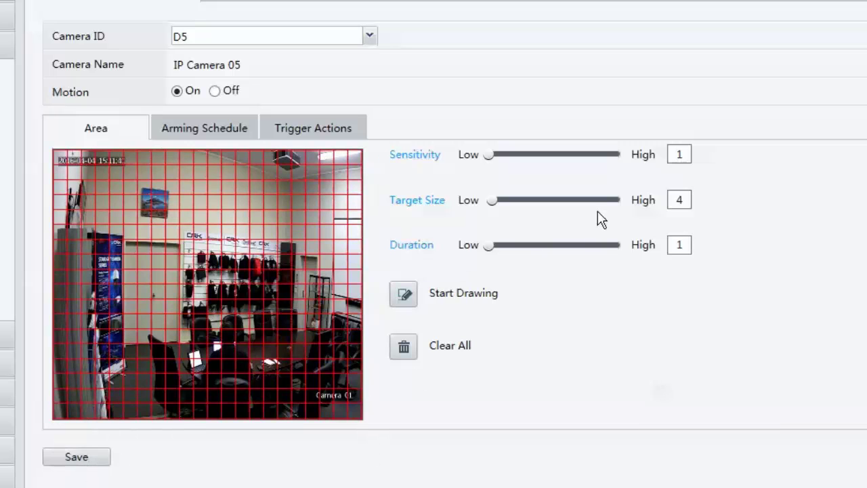
# Set camera D5's motion sensitivity to 80 and raise its target size slightly.
pyautogui.click(595, 155)
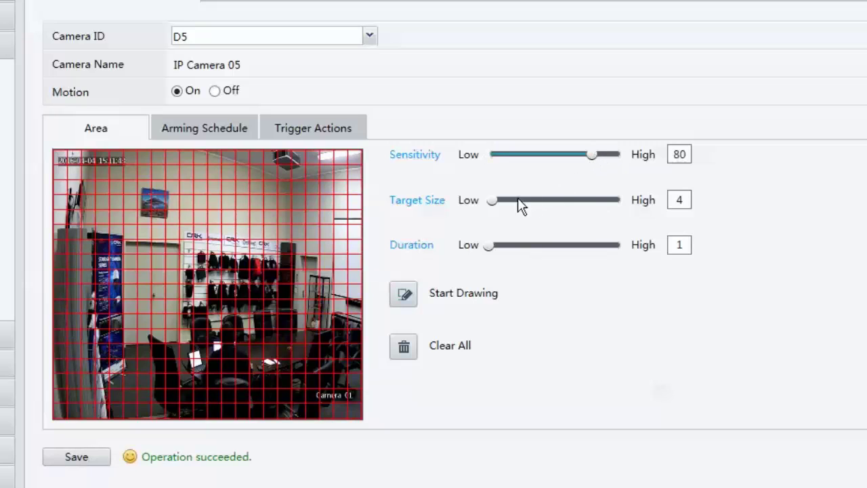
pyautogui.click(500, 201)
pyautogui.moveTo(511, 199); pyautogui.dragTo(514, 200)
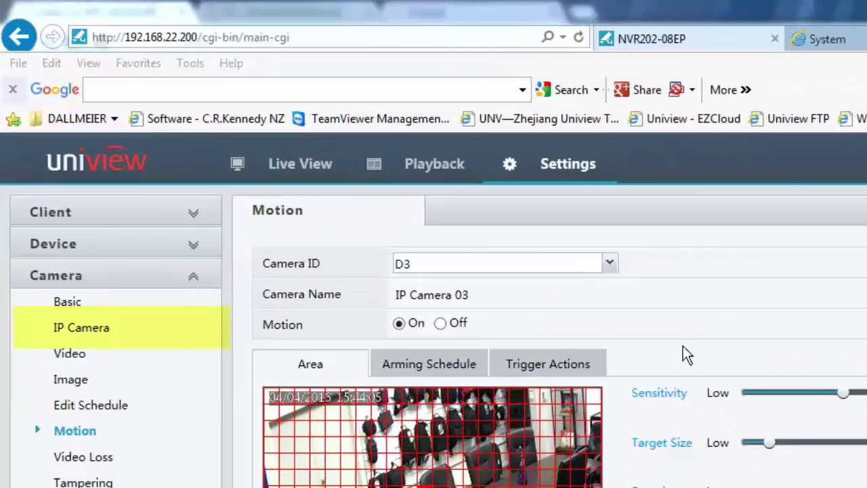
# In the LG camera's own web interface, replace the existing Motion Detect windows with a new one covering the whole picture.
pyautogui.click(77, 330)
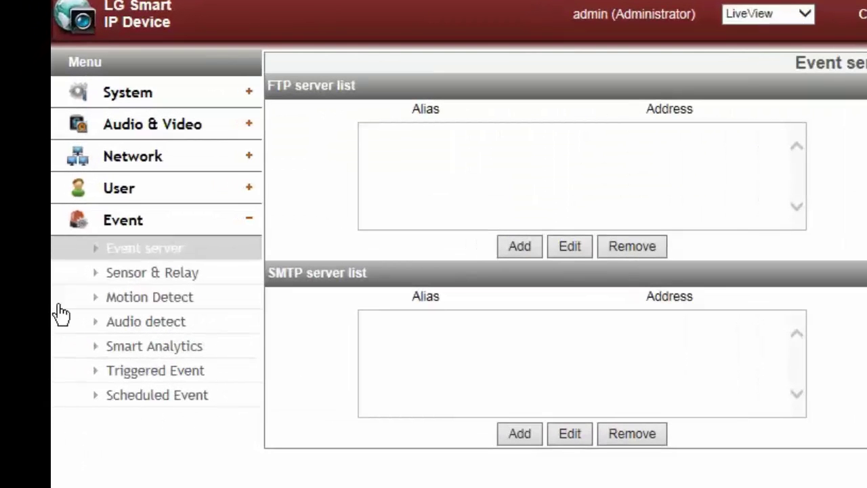
pyautogui.click(135, 301)
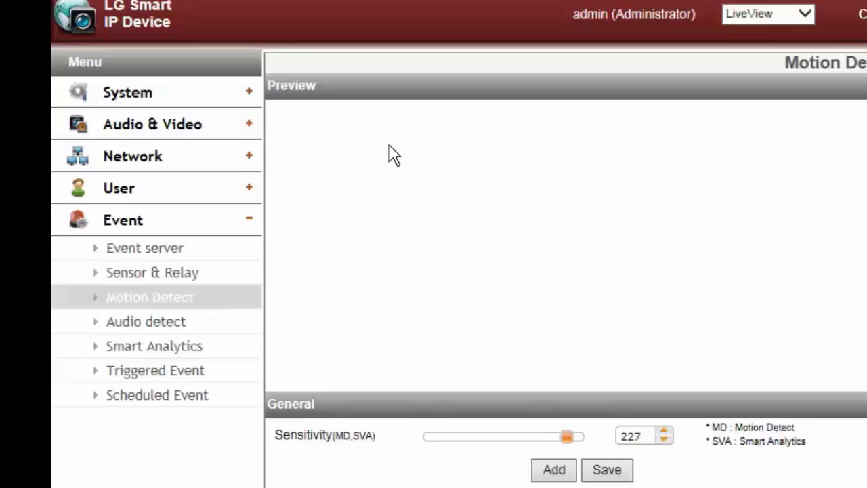
pyautogui.click(541, 119)
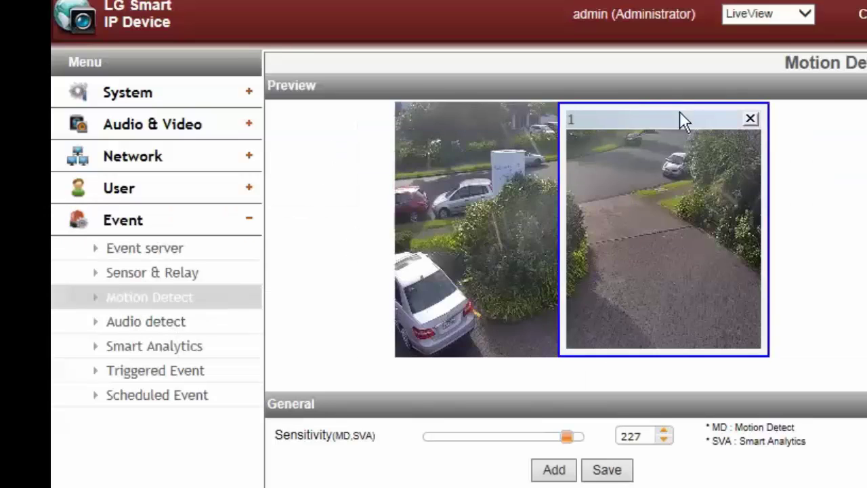
pyautogui.click(750, 120)
pyautogui.click(553, 470)
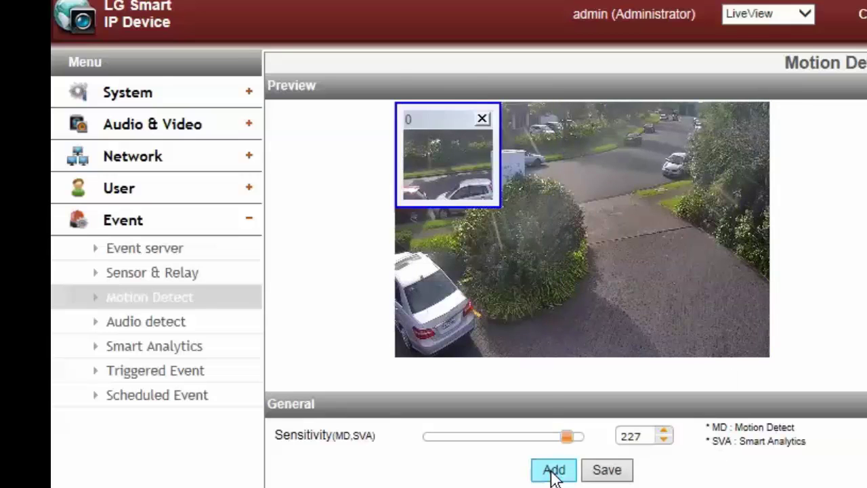
pyautogui.moveTo(502, 205); pyautogui.dragTo(771, 364)
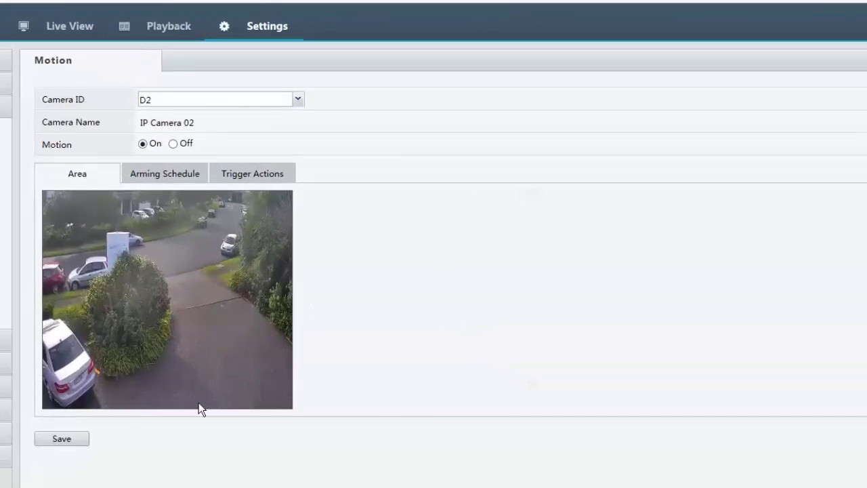
# Check camera D2's motion trigger actions in the Uniview recorder's web interface.
pyautogui.click(271, 175)
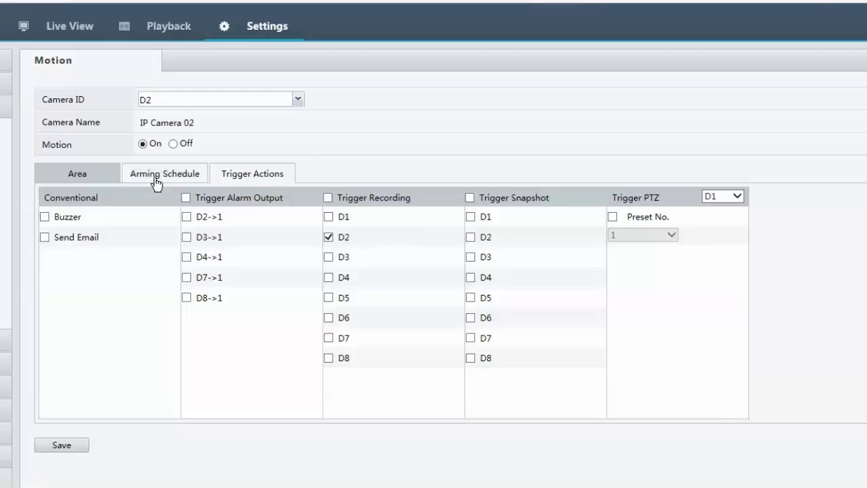
pyautogui.click(77, 173)
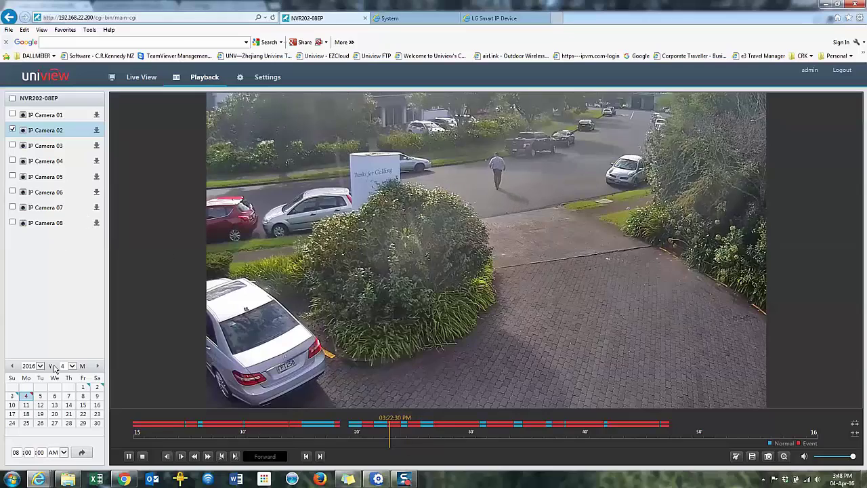
# Leave the playback of camera D2 and check that camera's recording schedule in the settings.
pyautogui.click(266, 77)
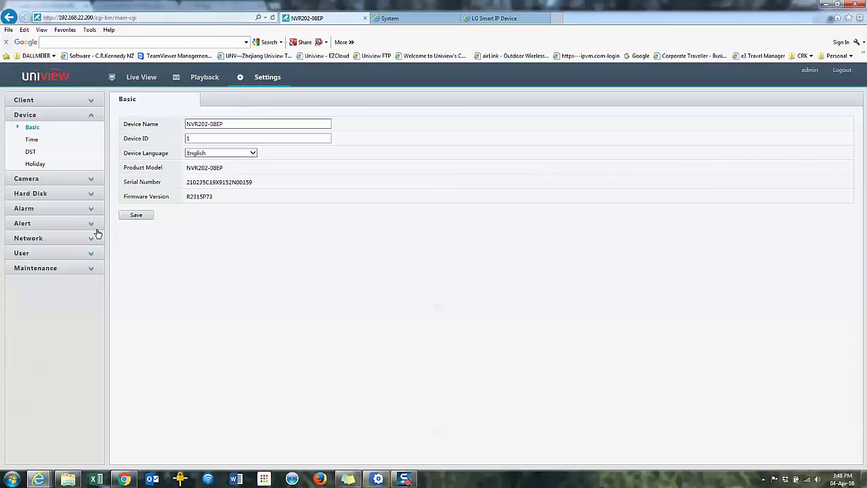
pyautogui.click(27, 178)
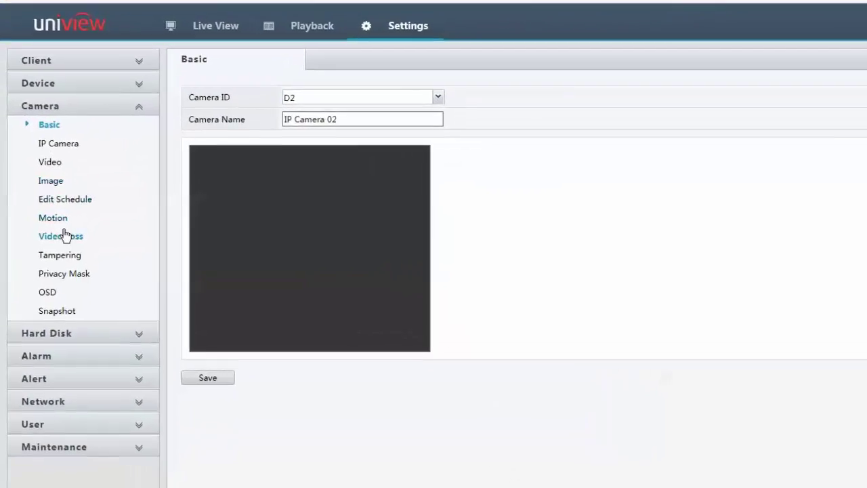
pyautogui.click(62, 202)
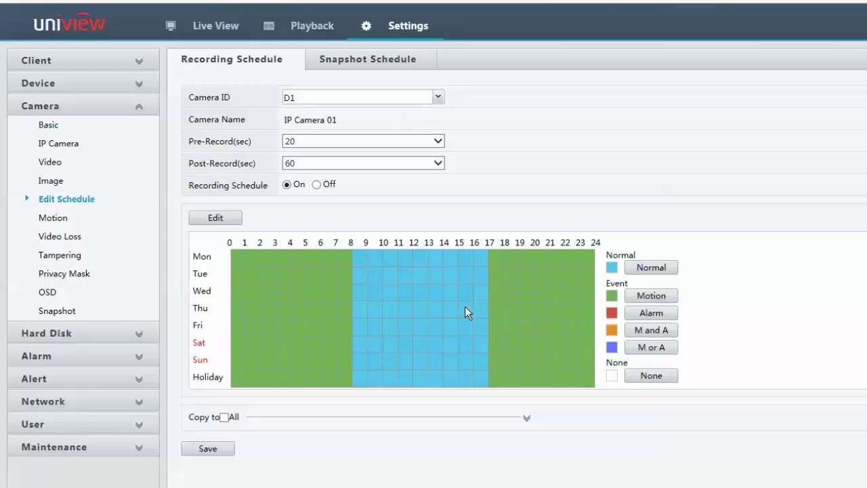
pyautogui.click(437, 96)
pyautogui.click(323, 122)
# Review camera D2's motion settings, including which cameras it triggers to record and its detection area.
pyautogui.click(65, 218)
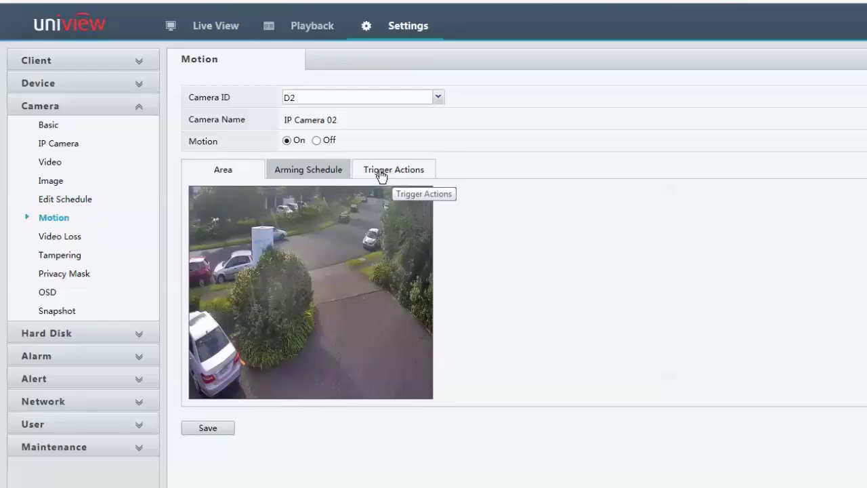
pyautogui.click(389, 173)
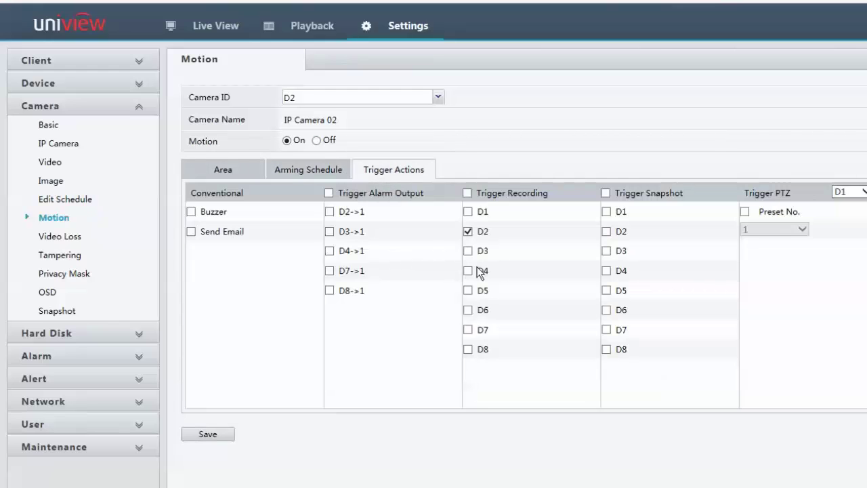
pyautogui.click(221, 172)
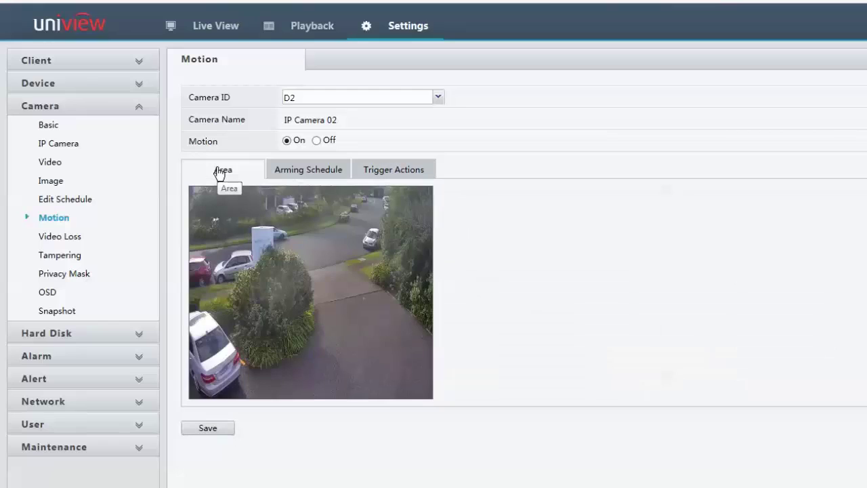